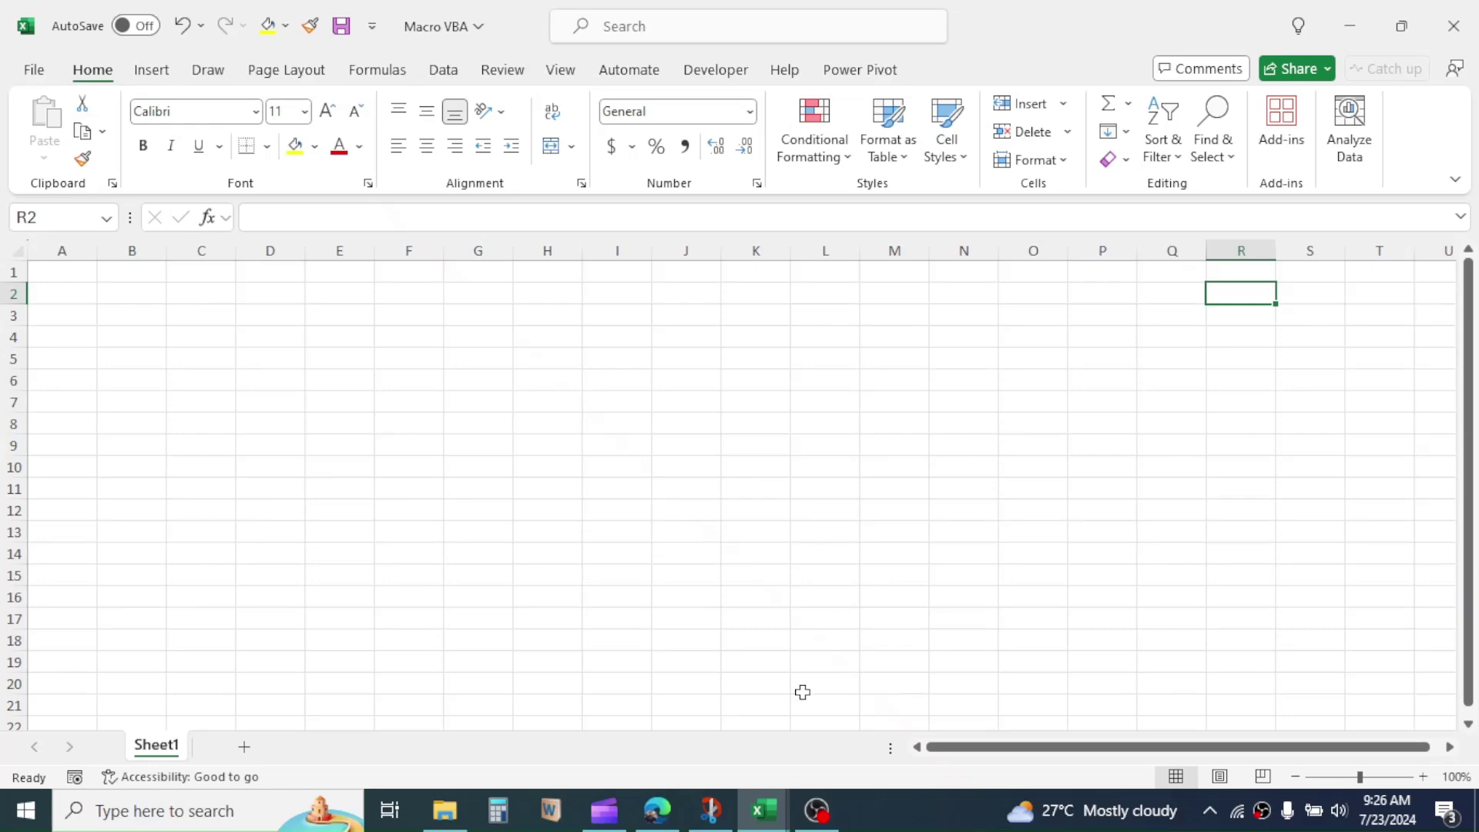
Bring the Invoicing Software workbook forward and choose Valley Trade Link as the customer
mouse_move(766, 816)
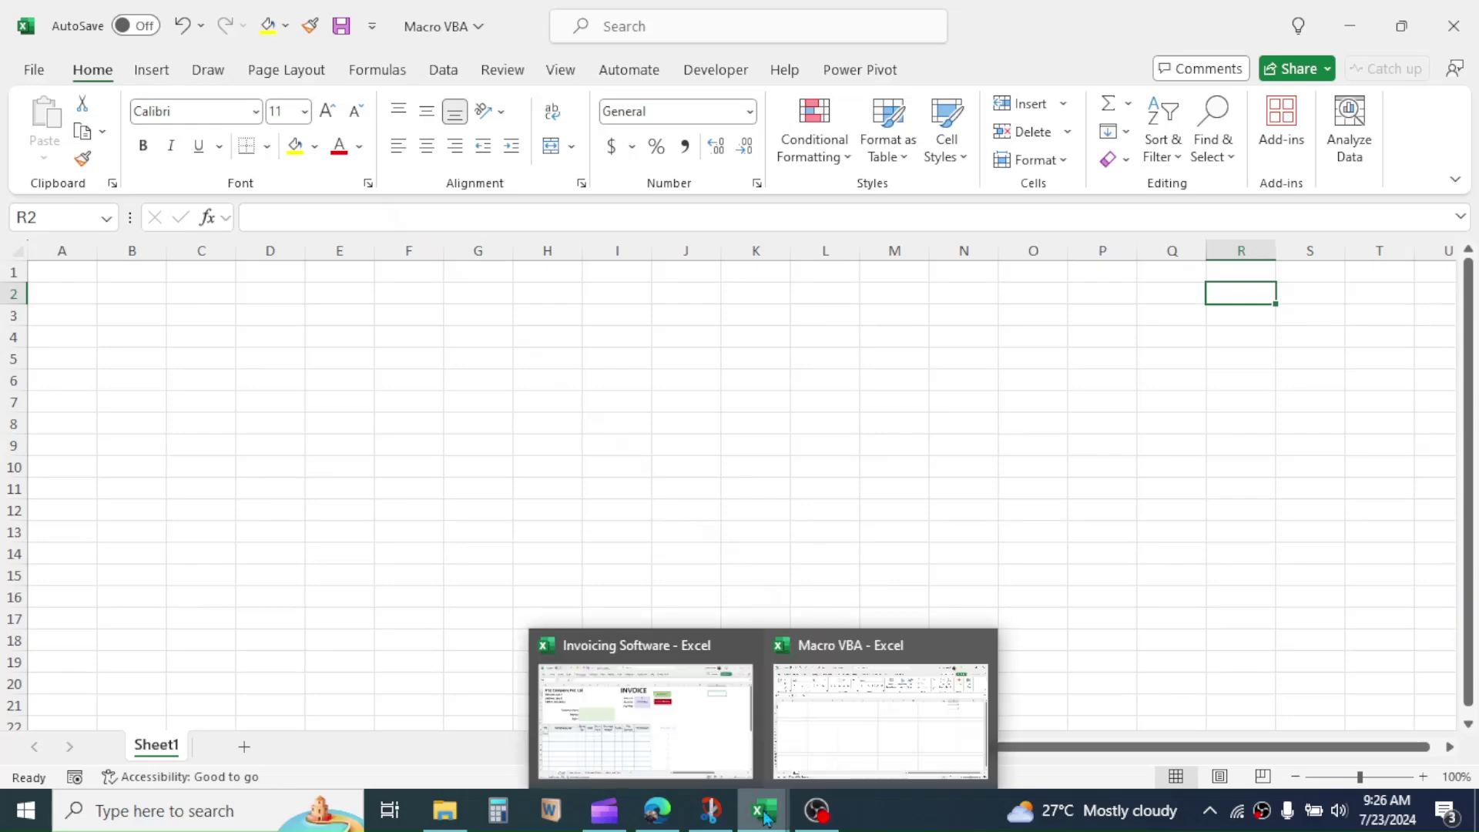
left_click(647, 702)
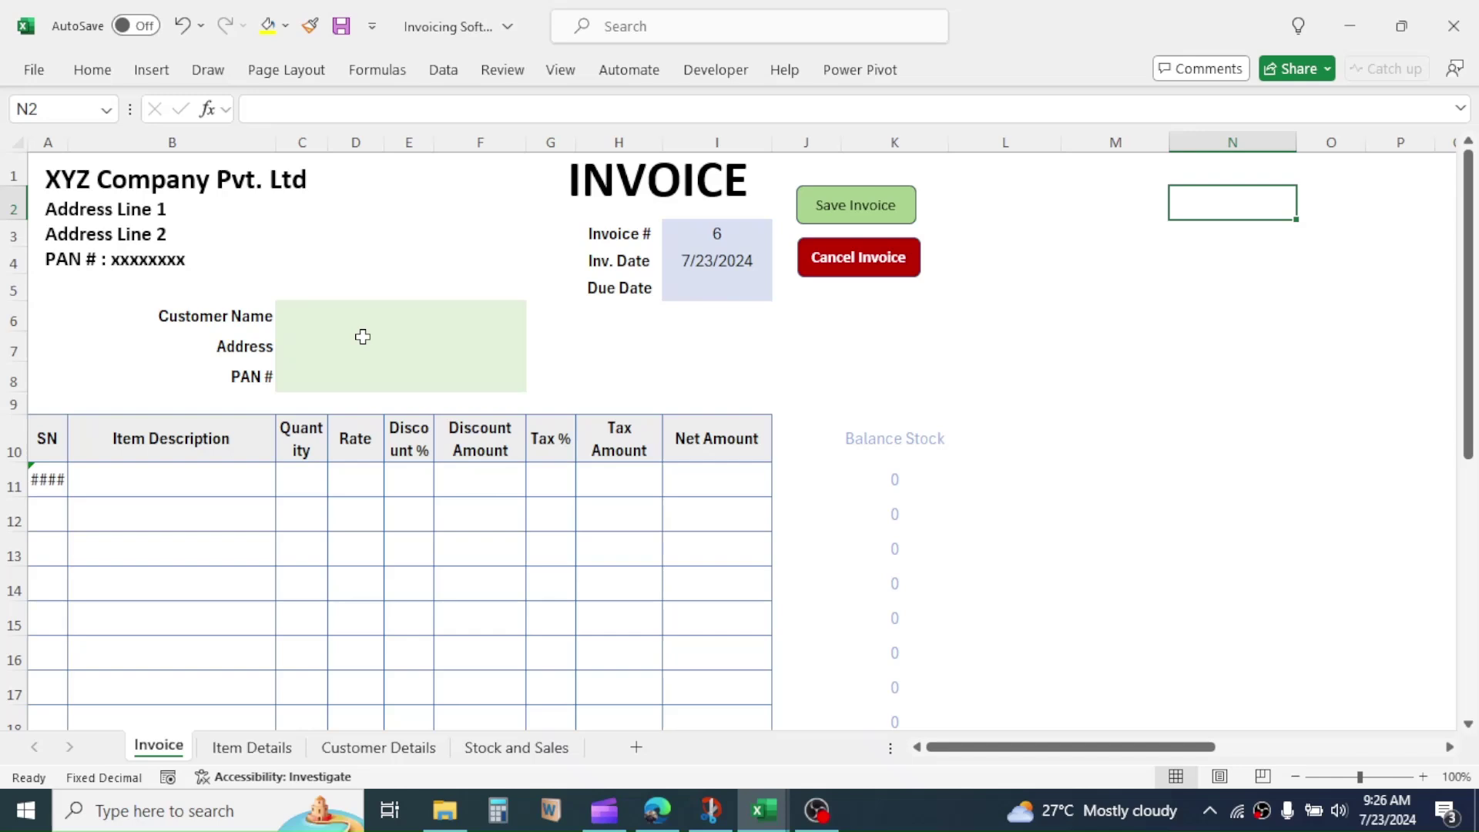
left_click(399, 316)
left_click(537, 319)
left_click(334, 396)
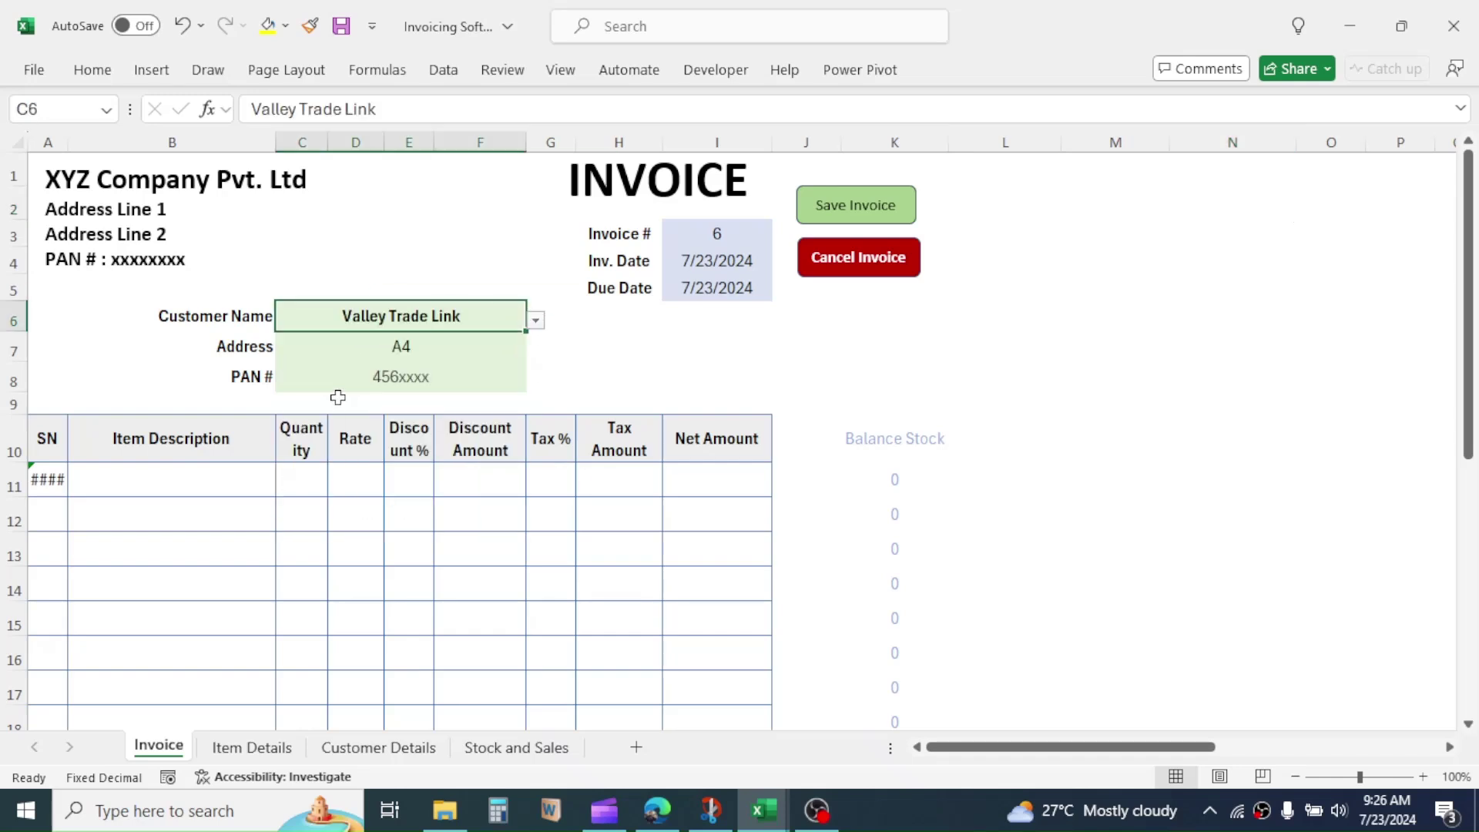
Add Items EF, KL, MN and QR to invoice rows 11 through 14
left_click(262, 487)
left_click(285, 488)
left_click(185, 543)
left_click(285, 522)
left_click(108, 647)
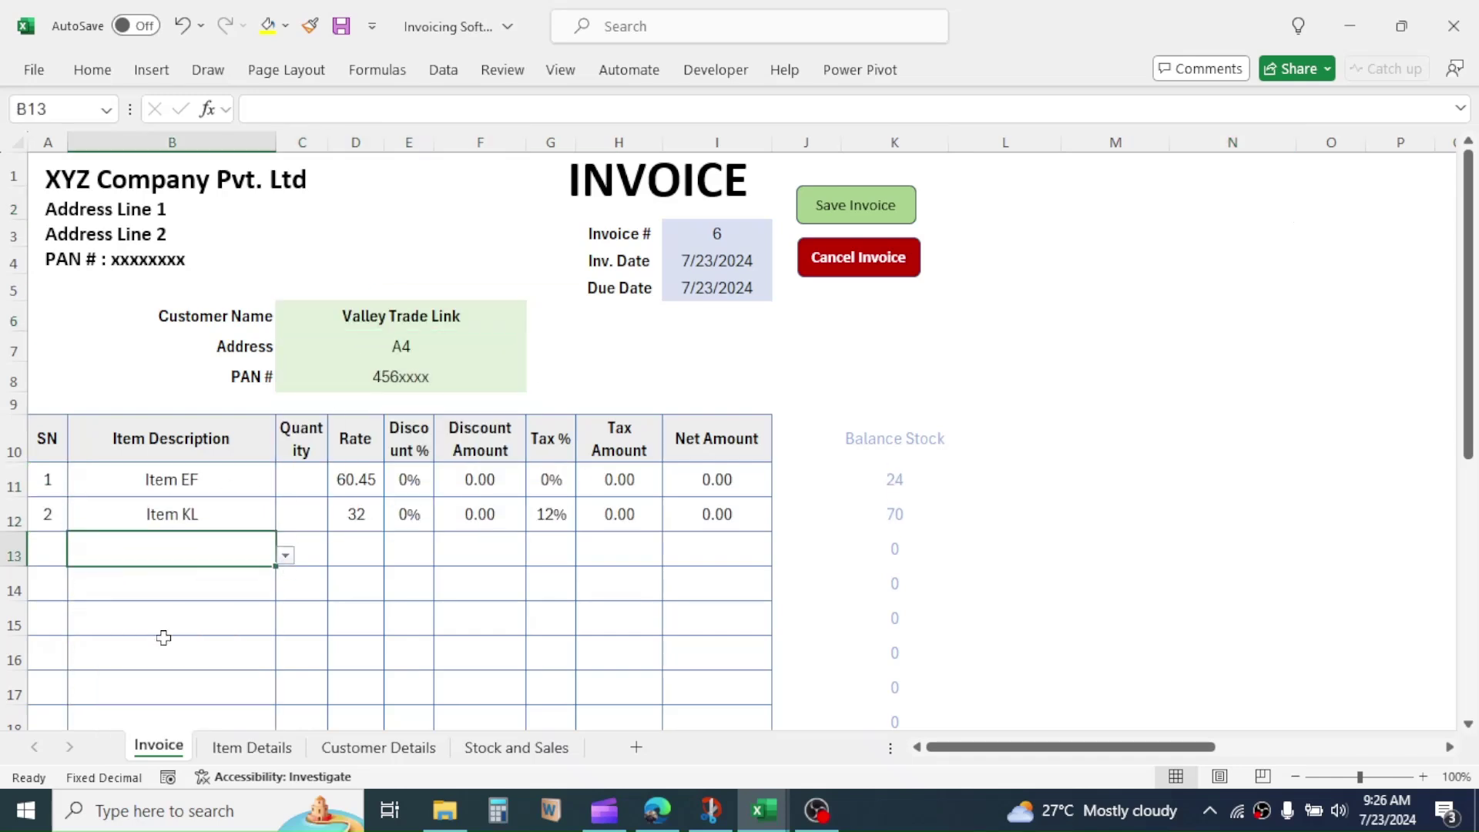
left_click(285, 560)
left_click(211, 617)
left_click(136, 583)
left_click(285, 594)
Enter quantities 12, 24, 20 and 21 for the four items
left_click(100, 531)
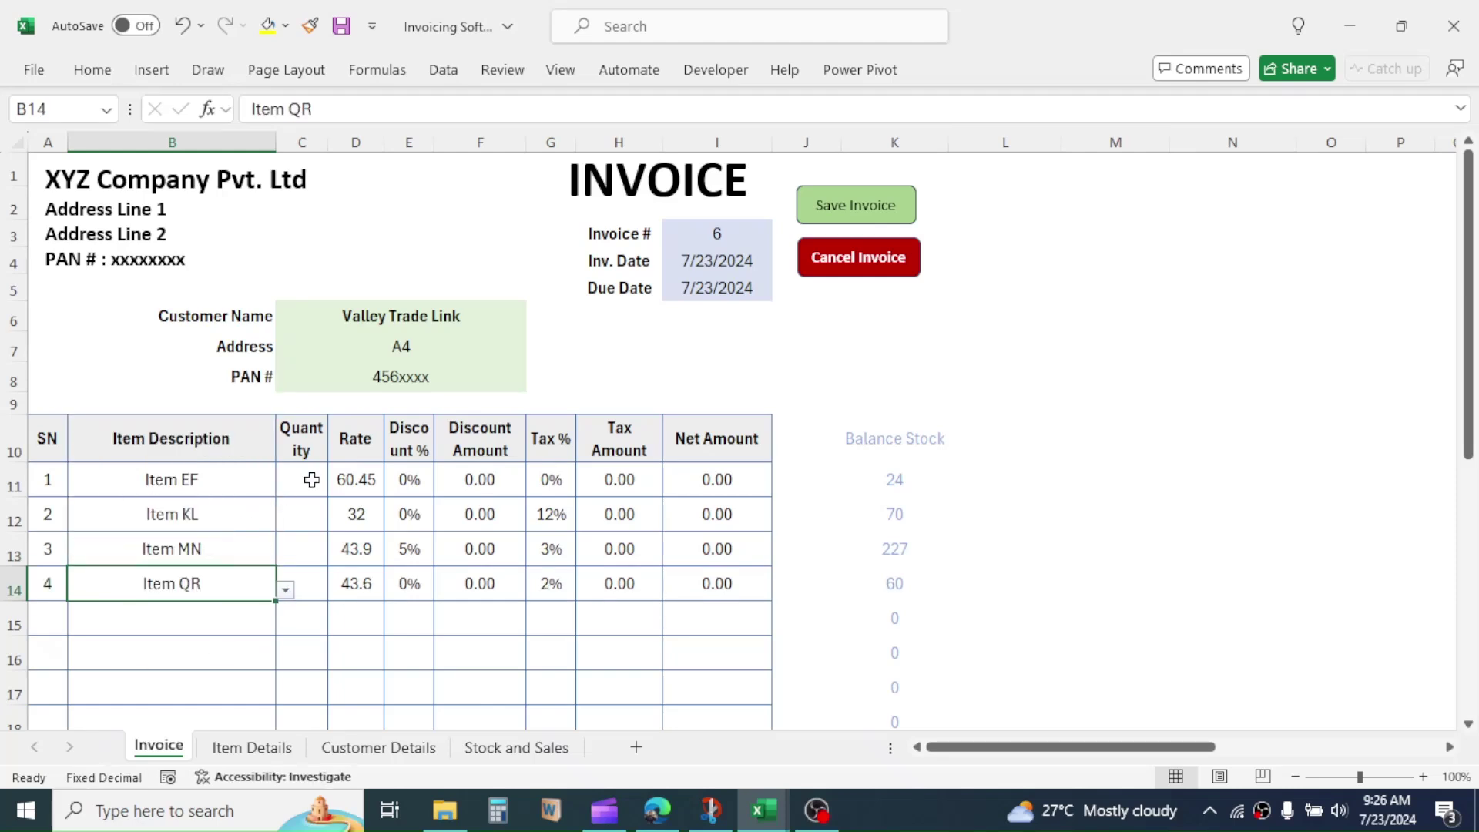
left_click(300, 479)
type("12")
key("Return")
type("24")
key("Return")
type("20")
key("Return")
type("21")
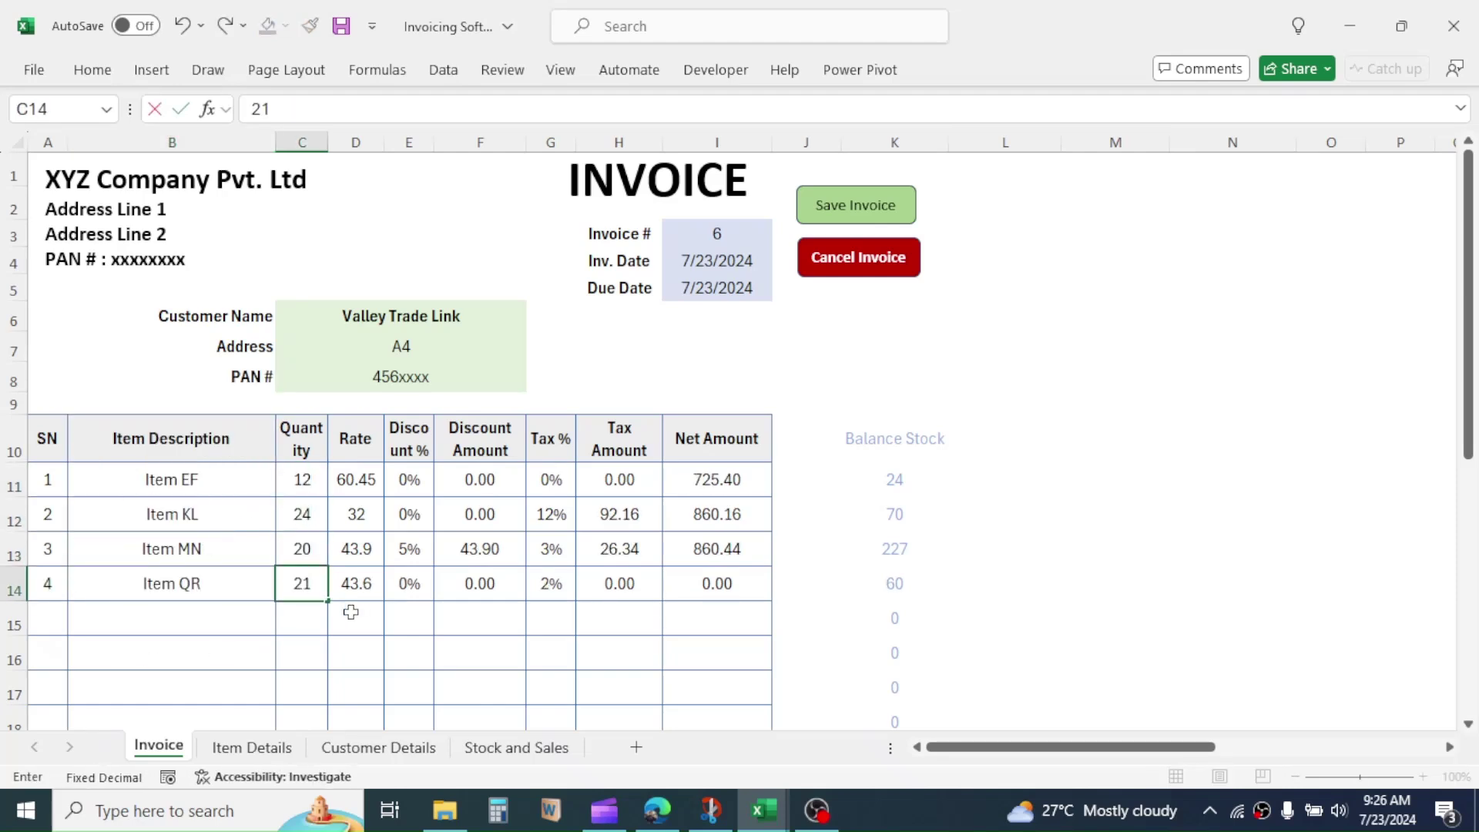
key("Return")
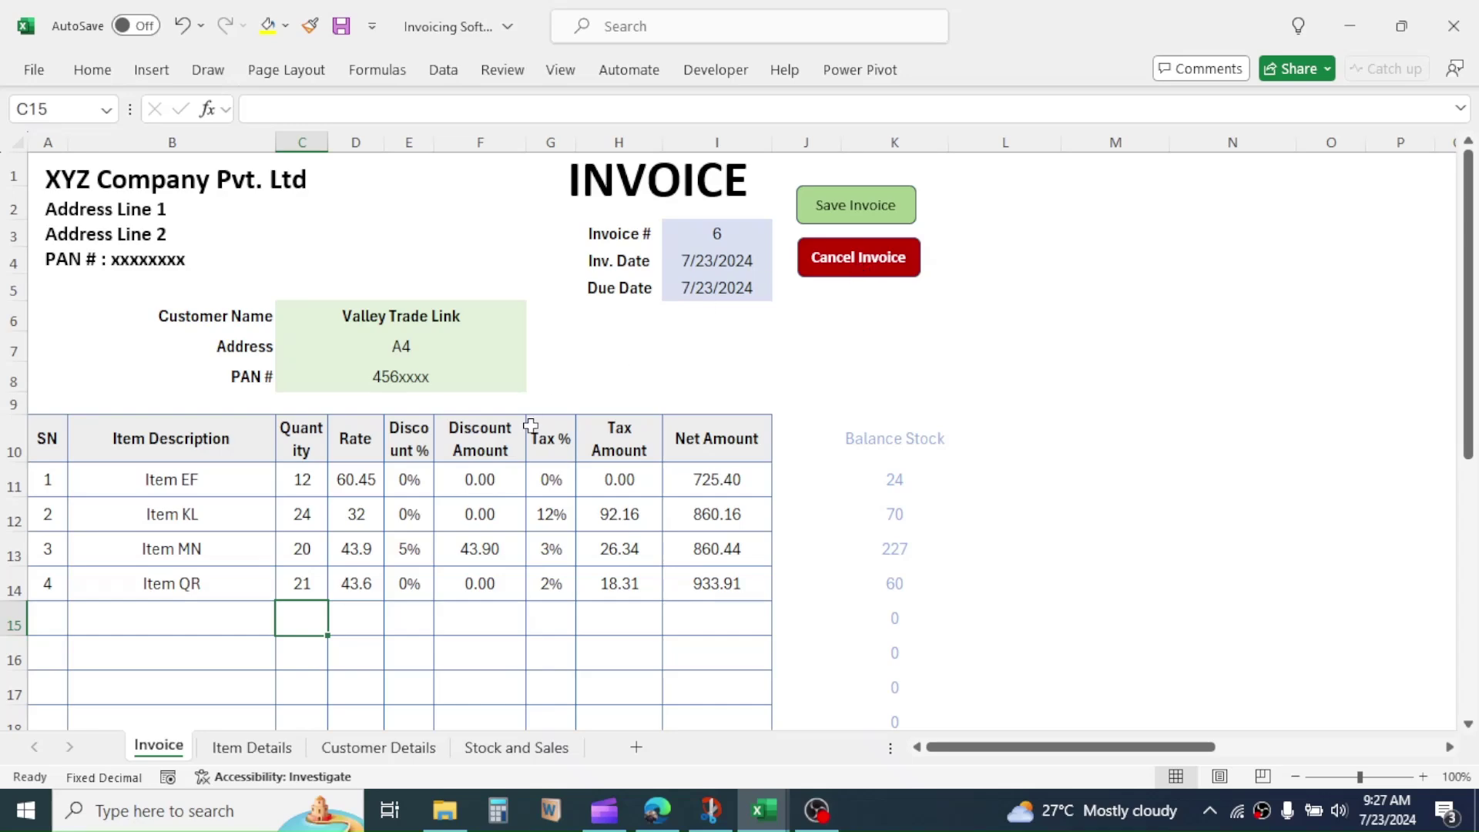
Cancel the current invoice and choose Fast Movers Pvt. Ltd as the customer
left_click(860, 257)
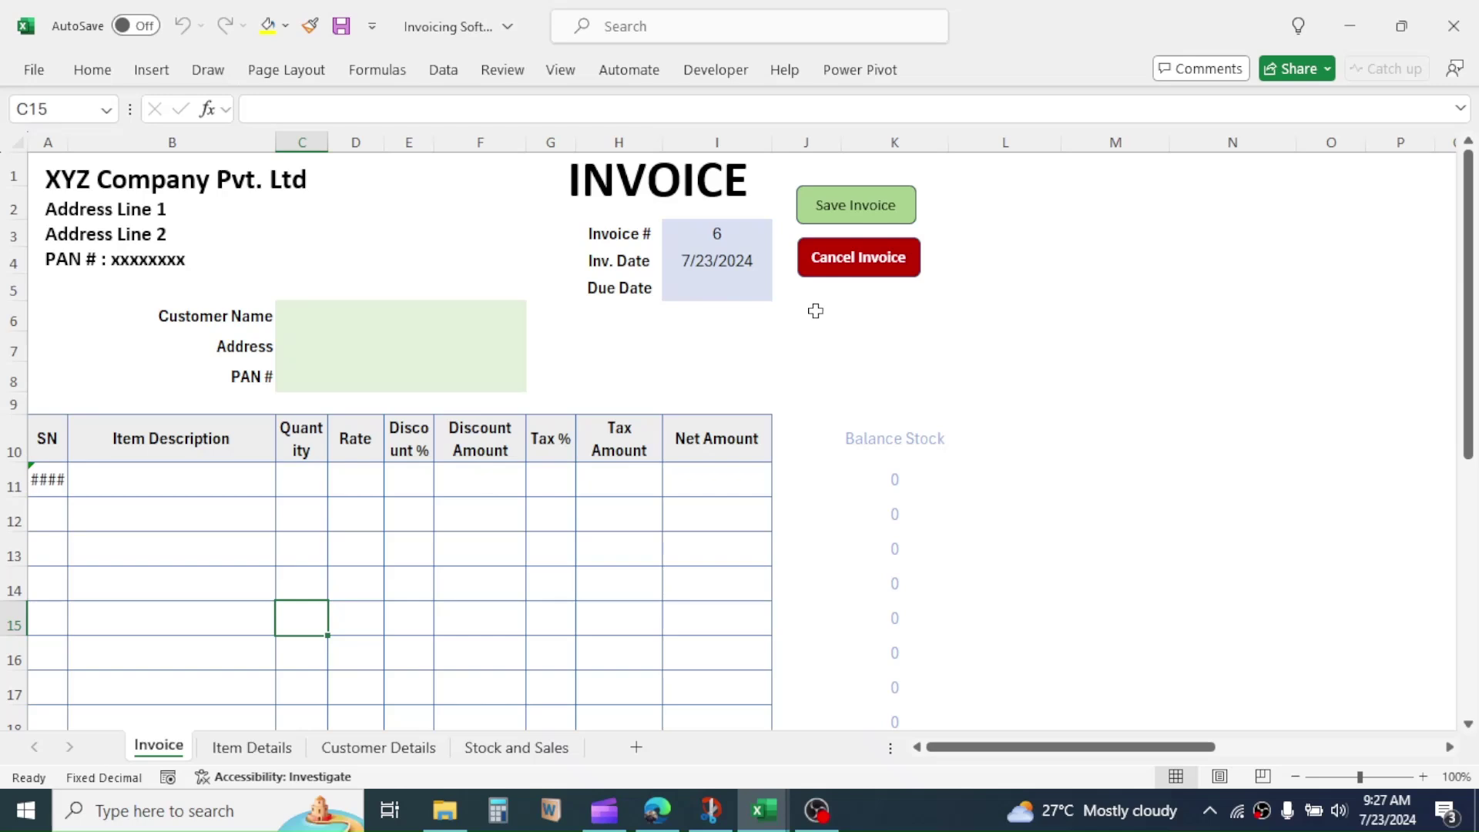
left_click(339, 316)
left_click(536, 322)
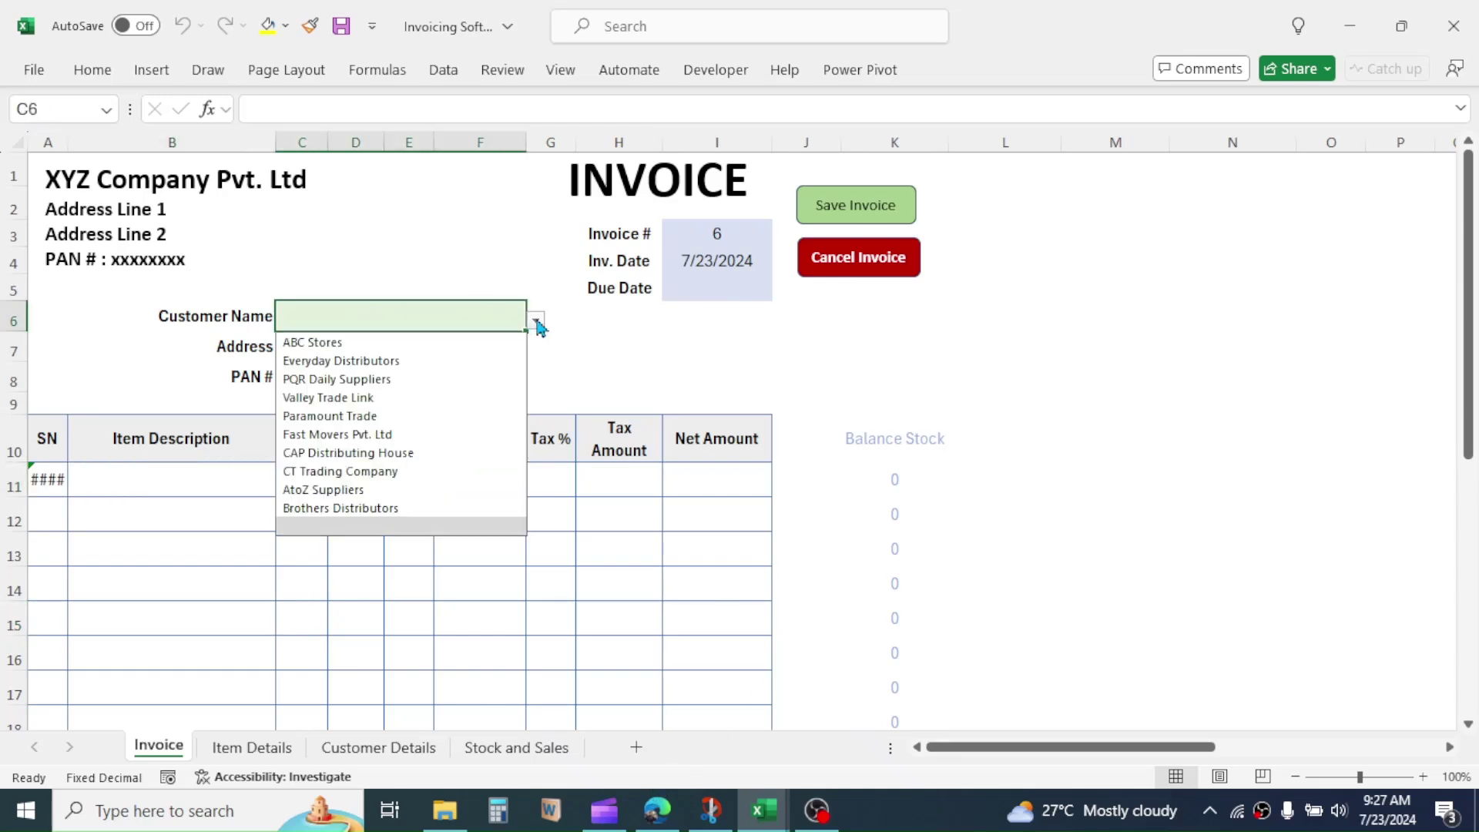
left_click(330, 434)
Add Item EF and Item KL to the first two invoice rows
left_click(286, 496)
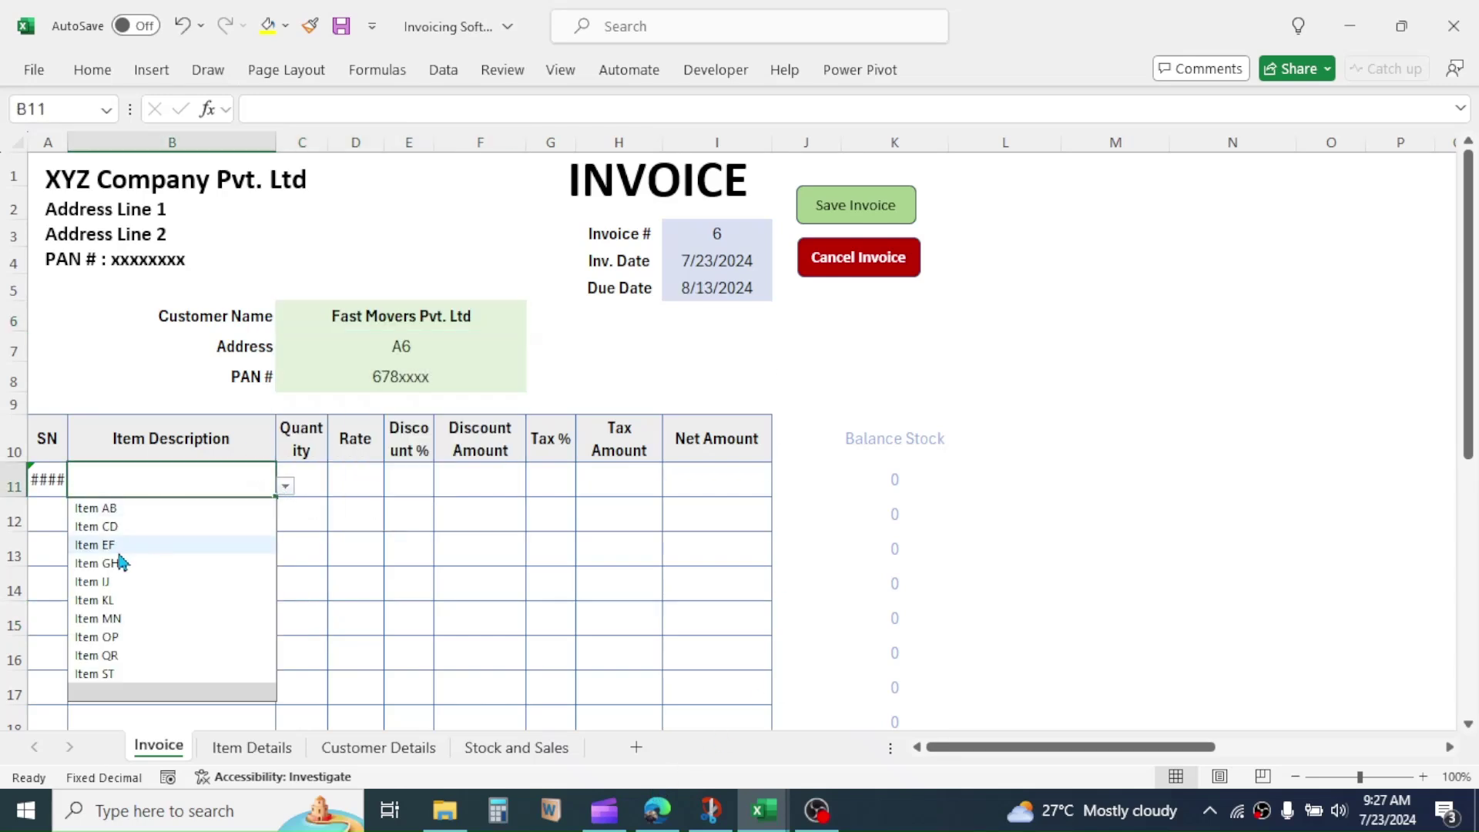
left_click(115, 545)
left_click(266, 515)
left_click(285, 521)
left_click(111, 639)
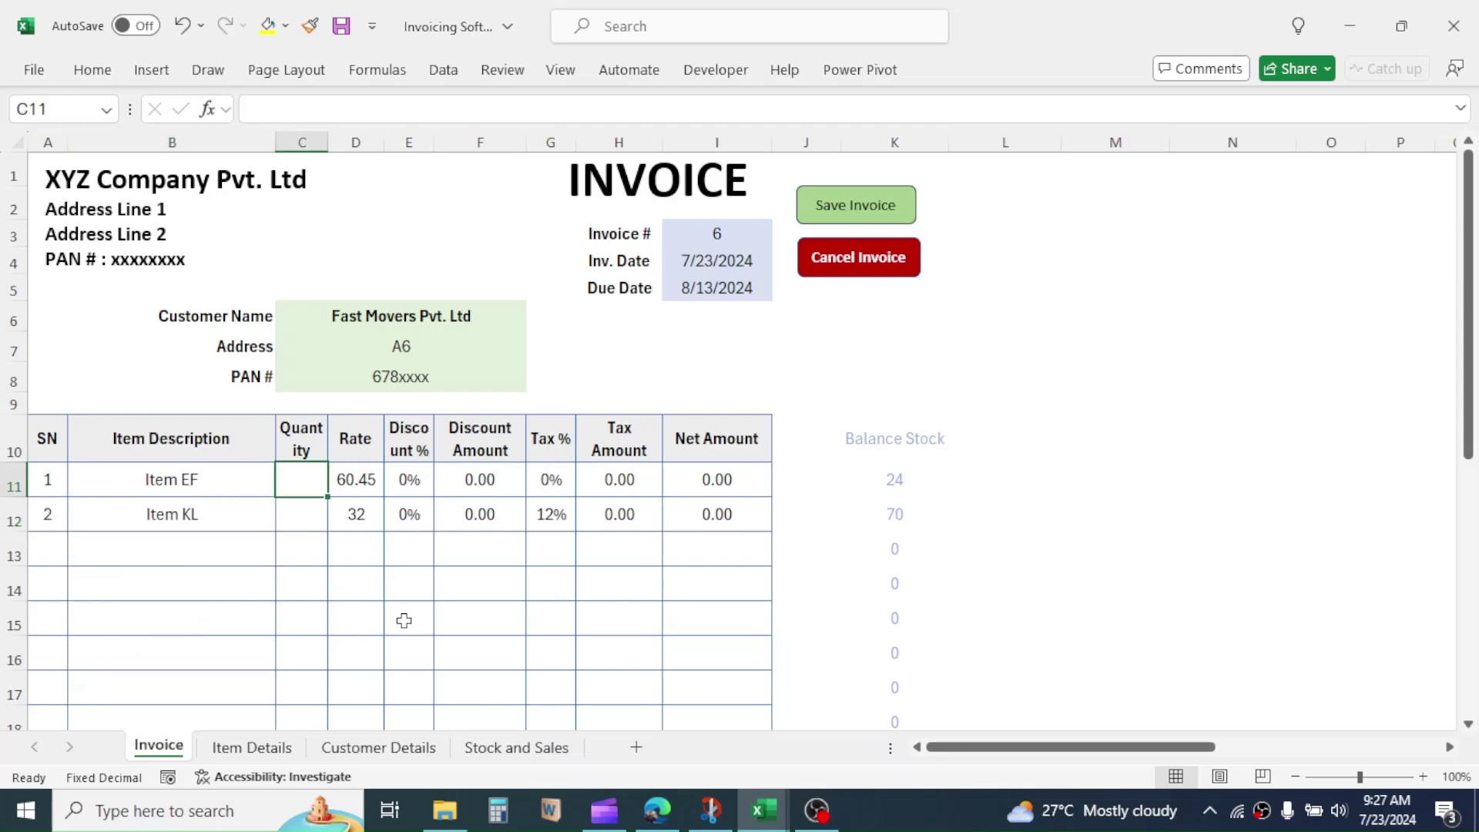
Enter quantities 22 and 12, then save the invoice
type("22")
key("Return")
type("12")
key("Return")
left_click(1103, 285)
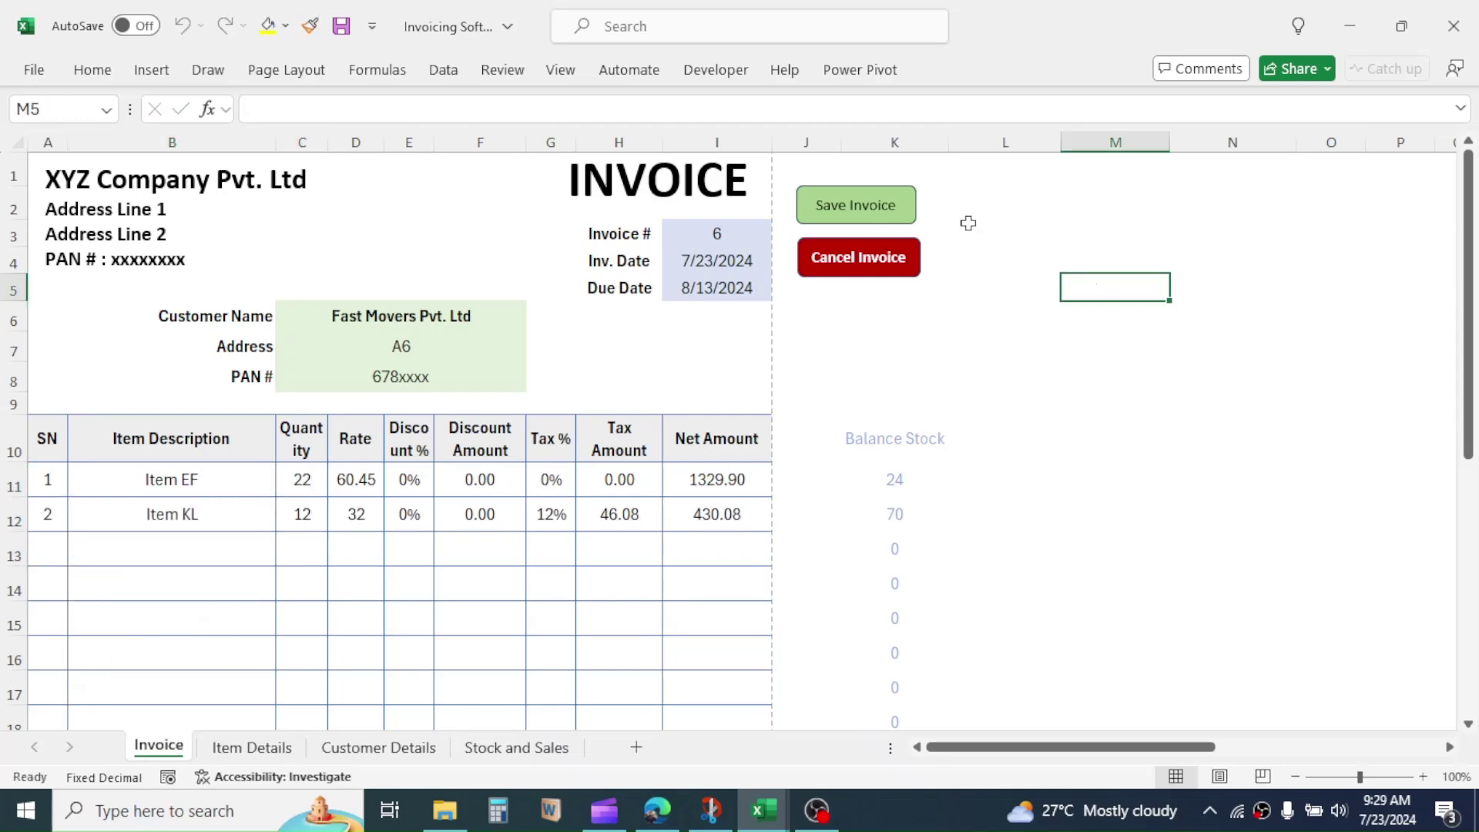
left_click(863, 206)
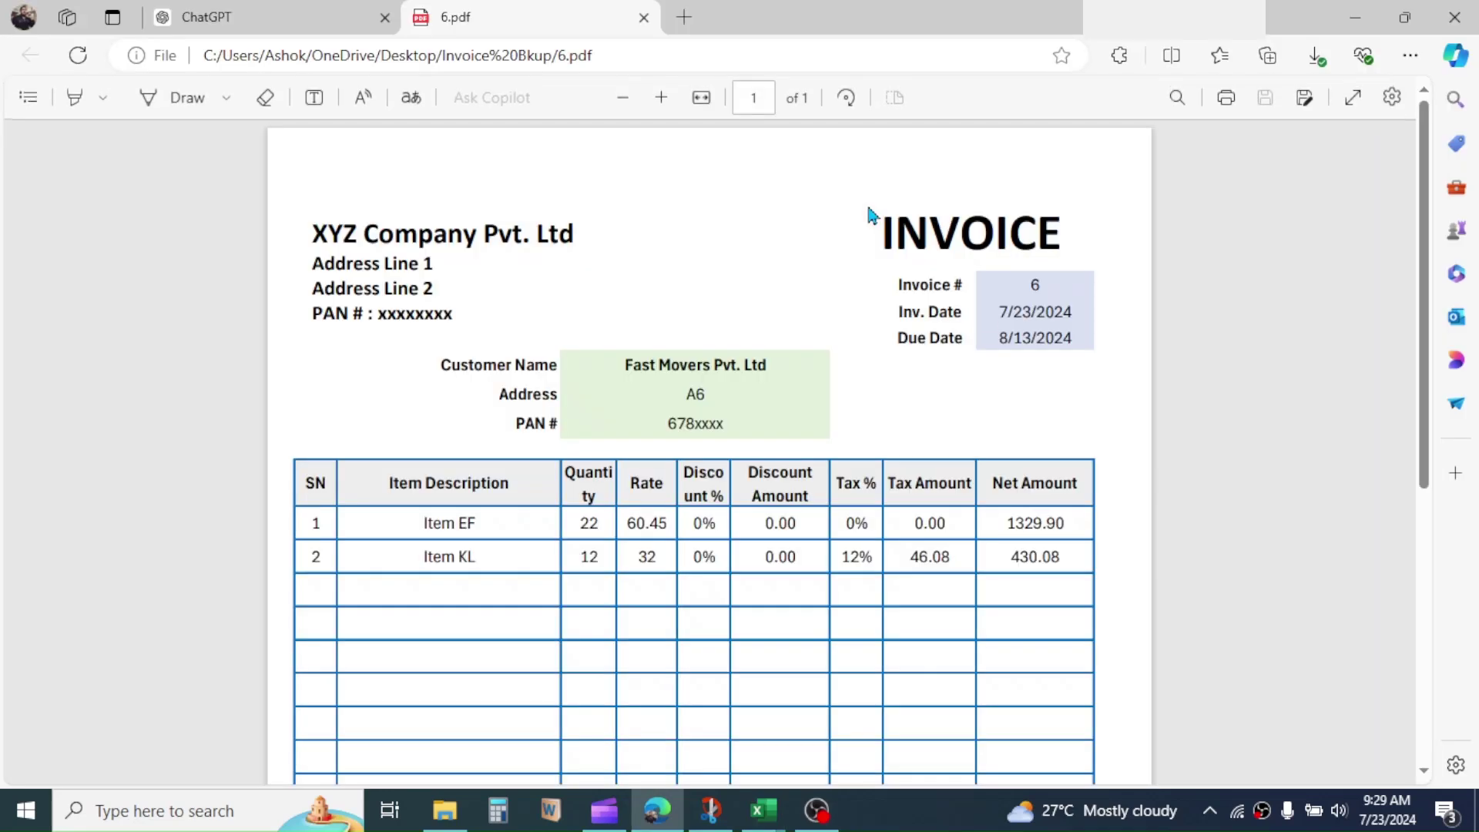
Scroll through the 6.pdf invoice in Edge, then close the PDF window
scroll(1414, 223, "down", 10)
scroll(1414, 223, "up", 10)
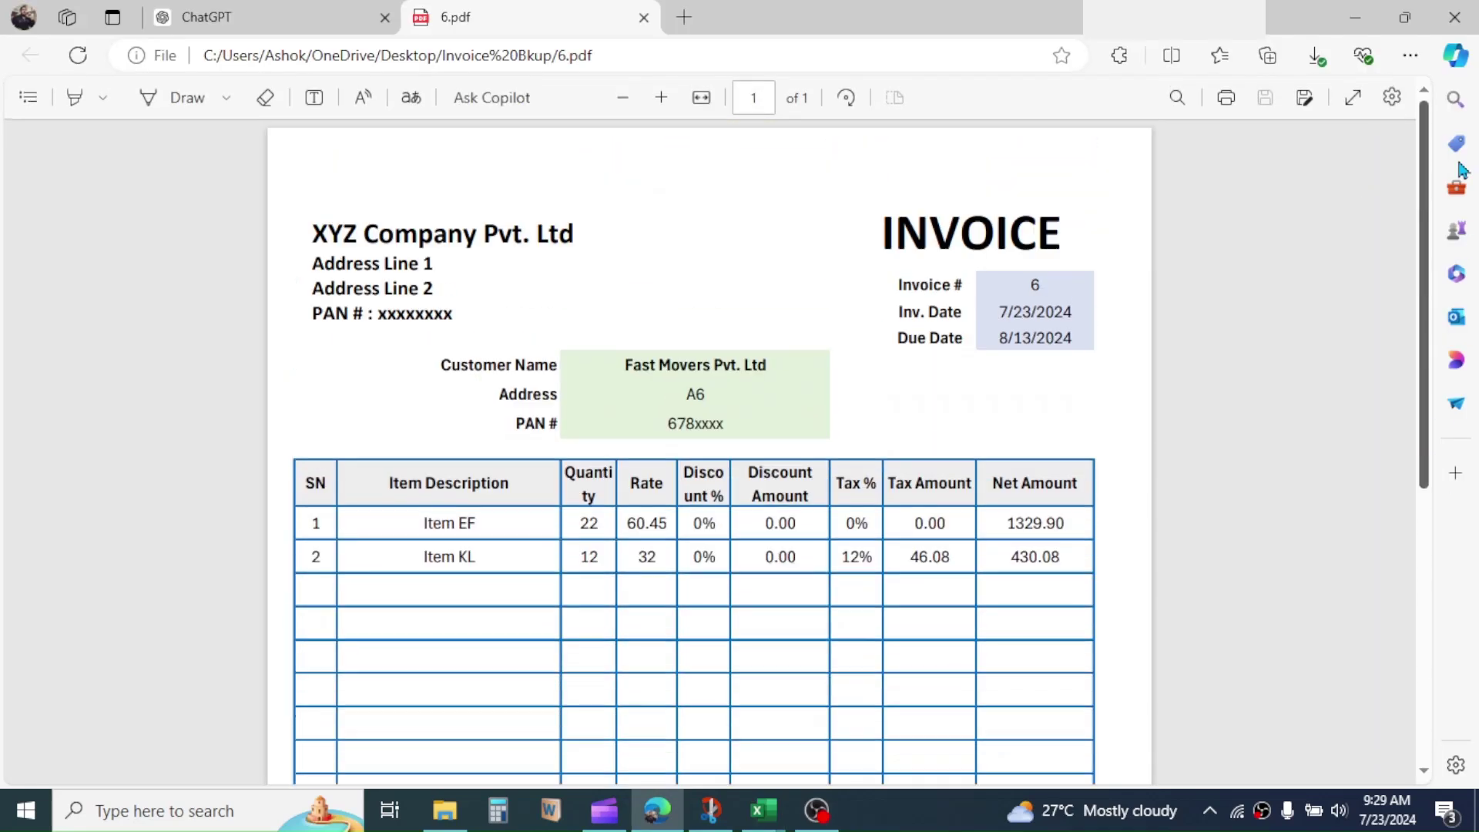
left_click(643, 17)
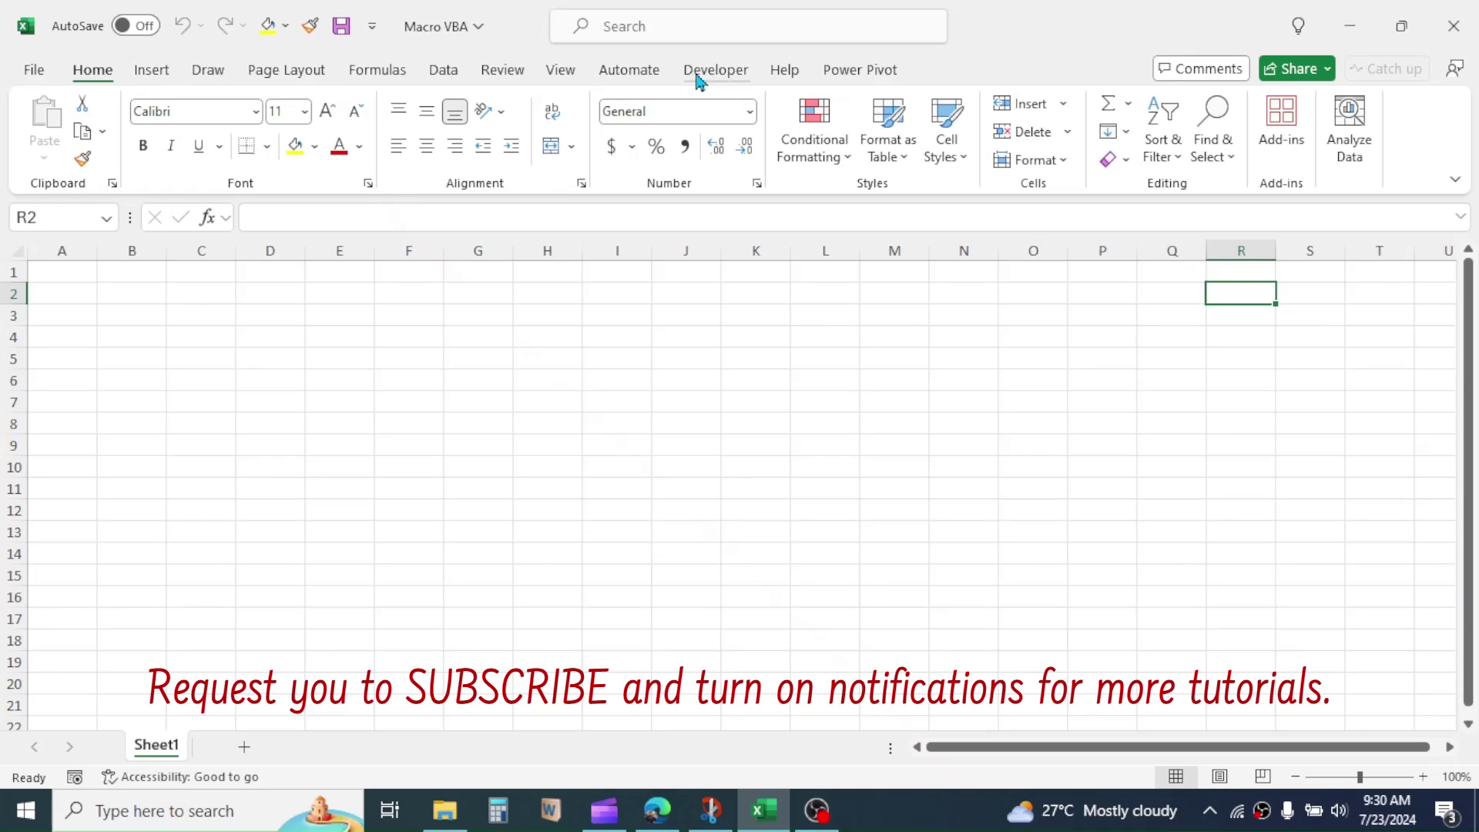
Show the Developer tab's Code group with Visual Basic, Macros and Record Macro
left_click(714, 71)
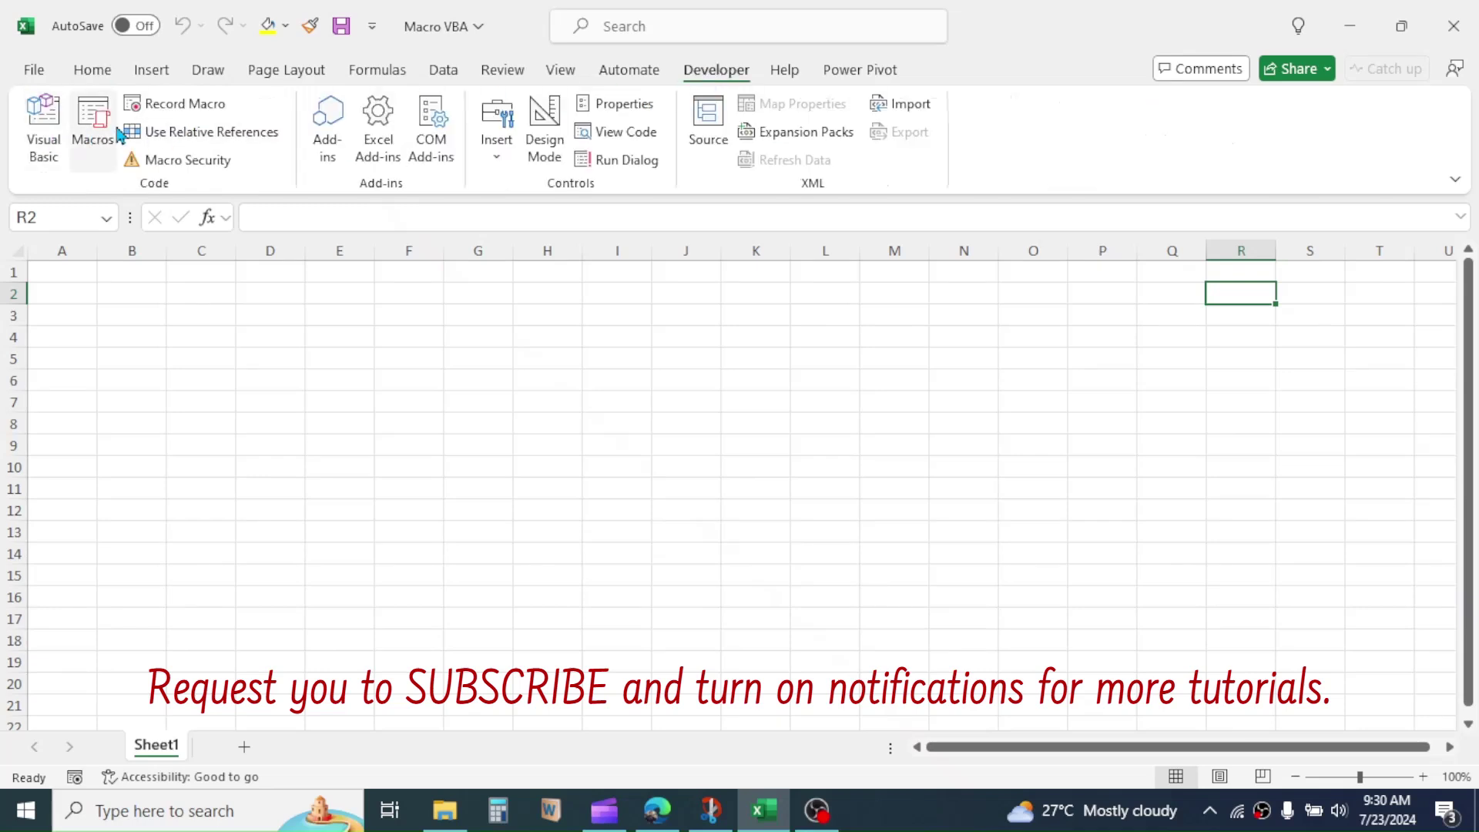